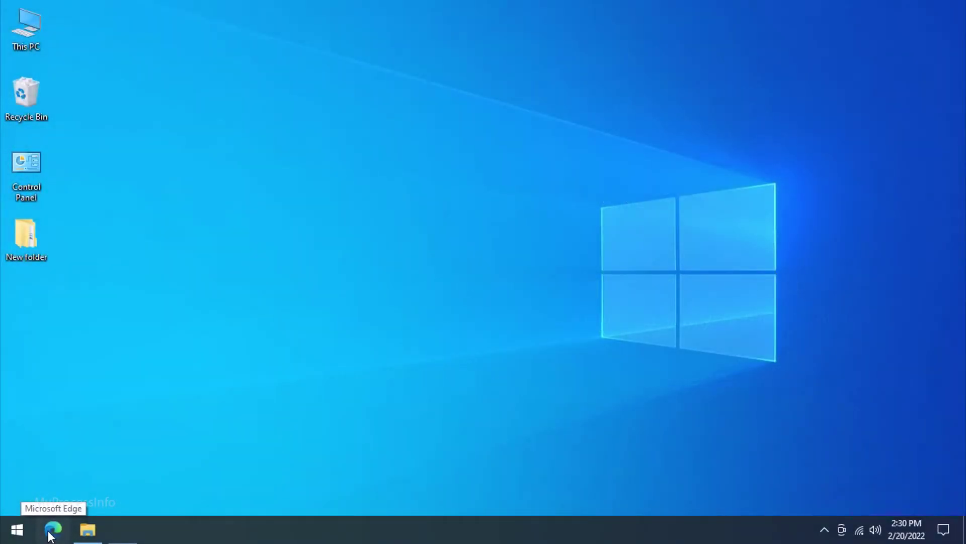
Launch Microsoft Edge from the taskbar, which triggers the msedge.exe 0xc0000022 error
{"action": "left_click", "coordinate": [50, 530]}
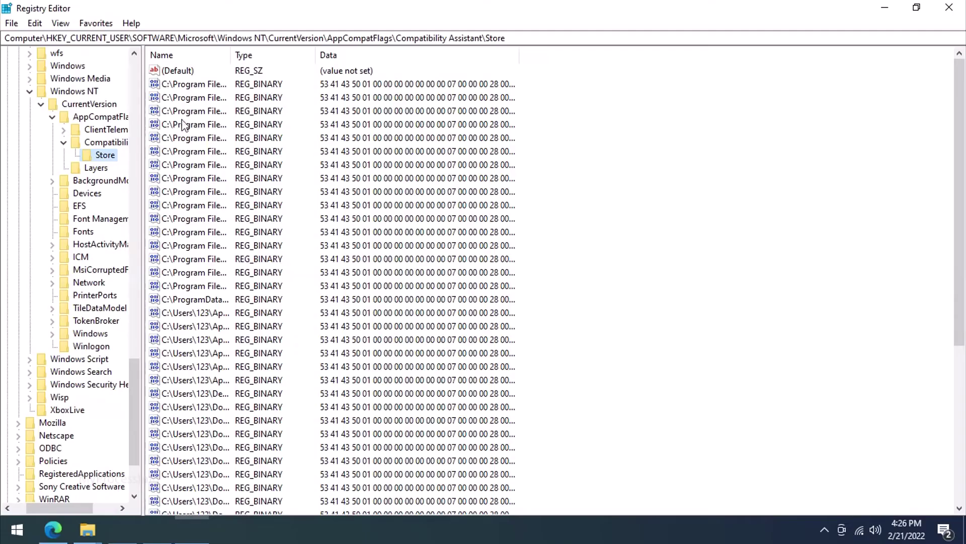
Open the msedge.exe binary value in Compatibility Assistant\Store and select its msedge.exe path portion
{"action": "double_click", "coordinate": [191, 124]}
{"action": "left_click_drag", "start_coordinate": [266, 106], "coordinate": [350, 111]}
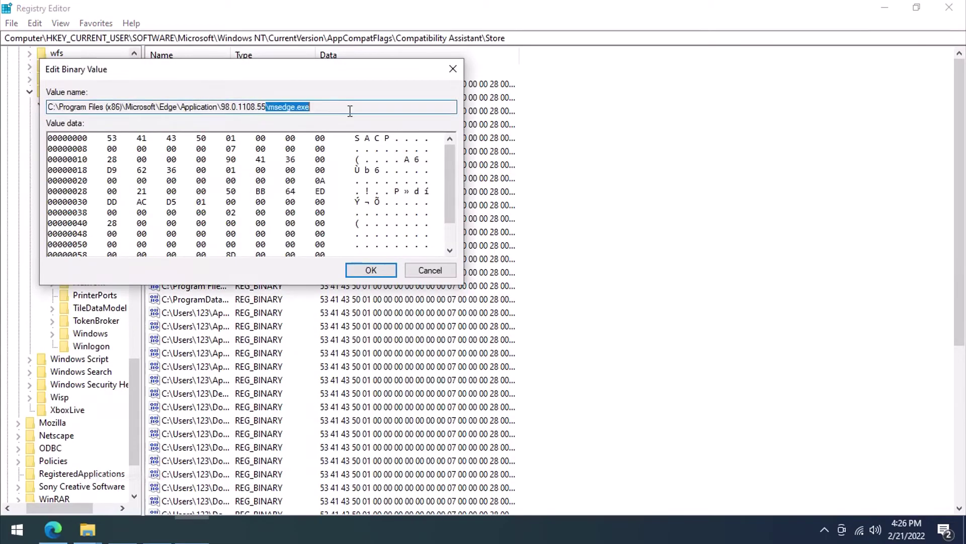
{"action": "left_click_drag", "start_coordinate": [403, 231], "coordinate": [122, 157]}
{"action": "scroll", "coordinate": [122, 157], "scroll_direction": "down", "scroll_amount": 1}
{"action": "left_click_drag", "start_coordinate": [251, 234], "coordinate": [312, 232]}
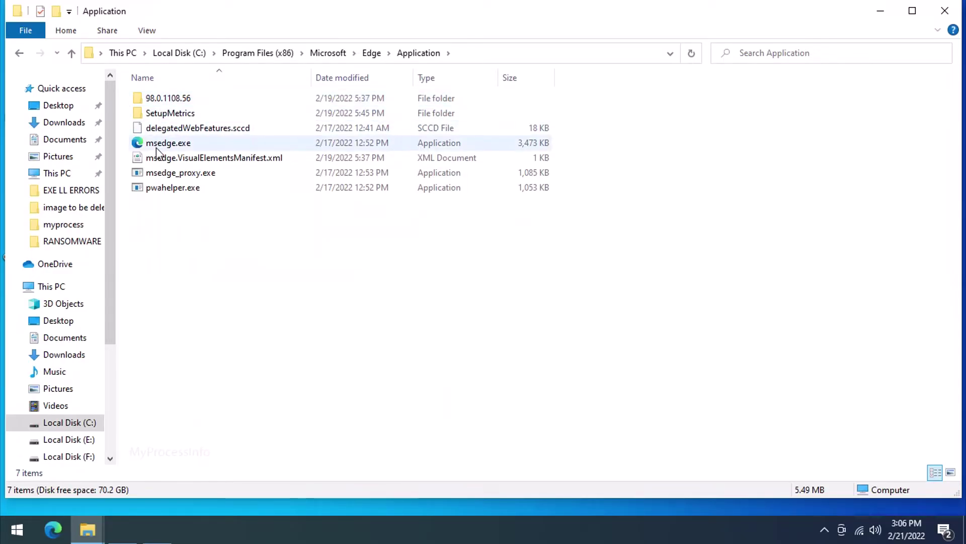
Select msedge.exe in C:\Program Files (x86)\Microsoft\Edge\Application
{"action": "left_click", "coordinate": [156, 146]}
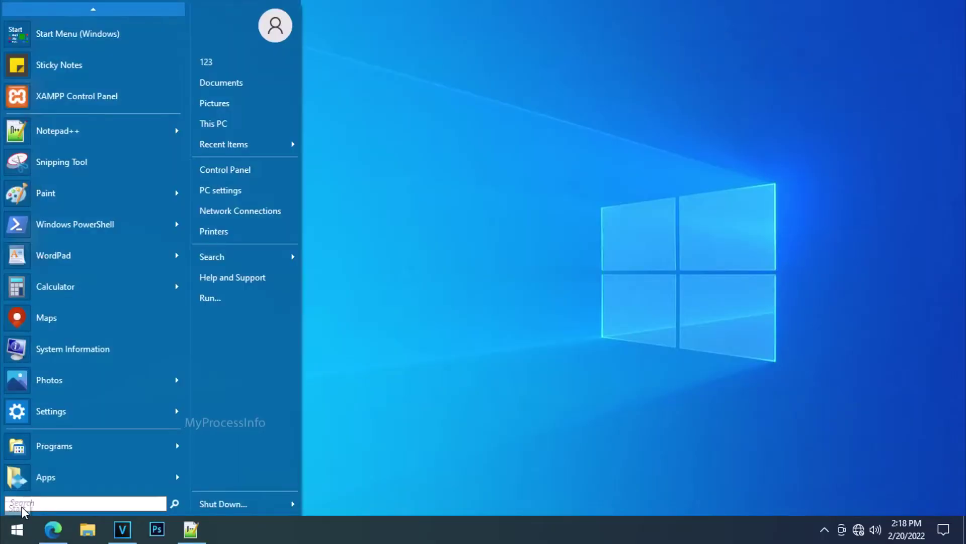
Search %appdata%, then navigate from Roaming up to AppData\Local\Packages
{"action": "type", "text": "%appdata%"}
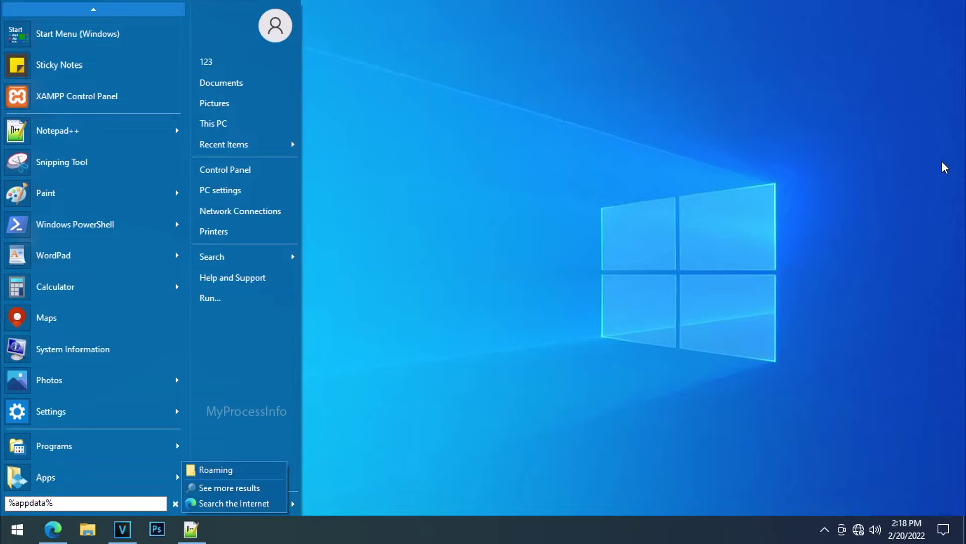
{"action": "key", "text": "Return"}
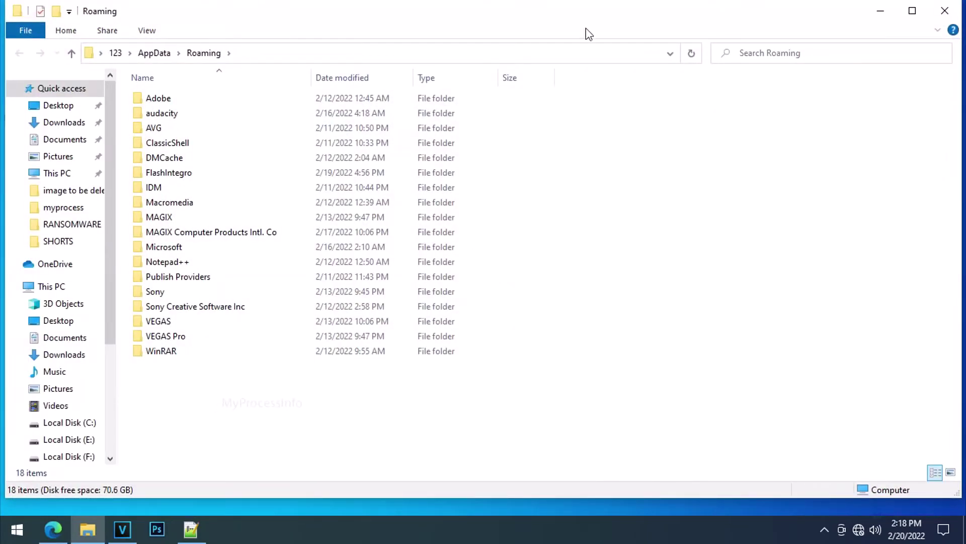
{"action": "left_click", "coordinate": [167, 56]}
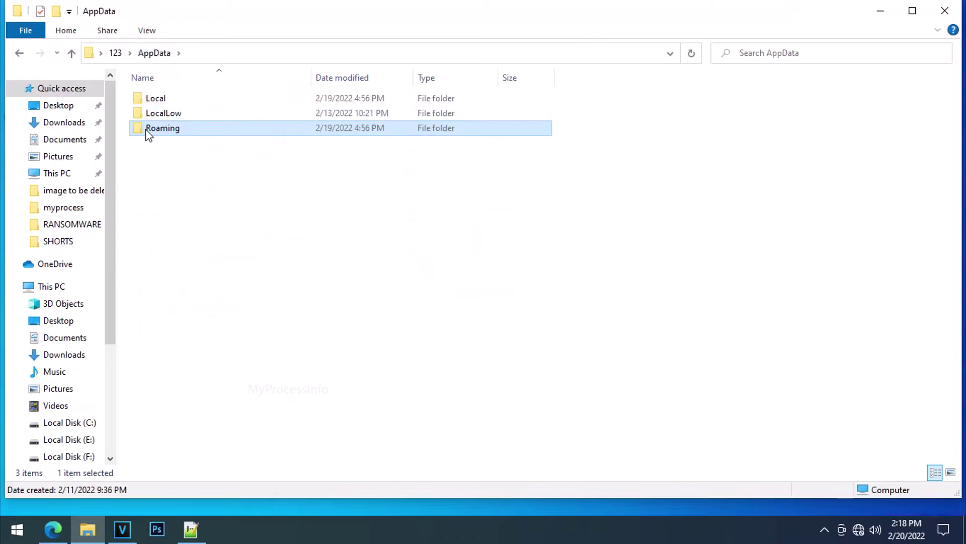
{"action": "double_click", "coordinate": [153, 98]}
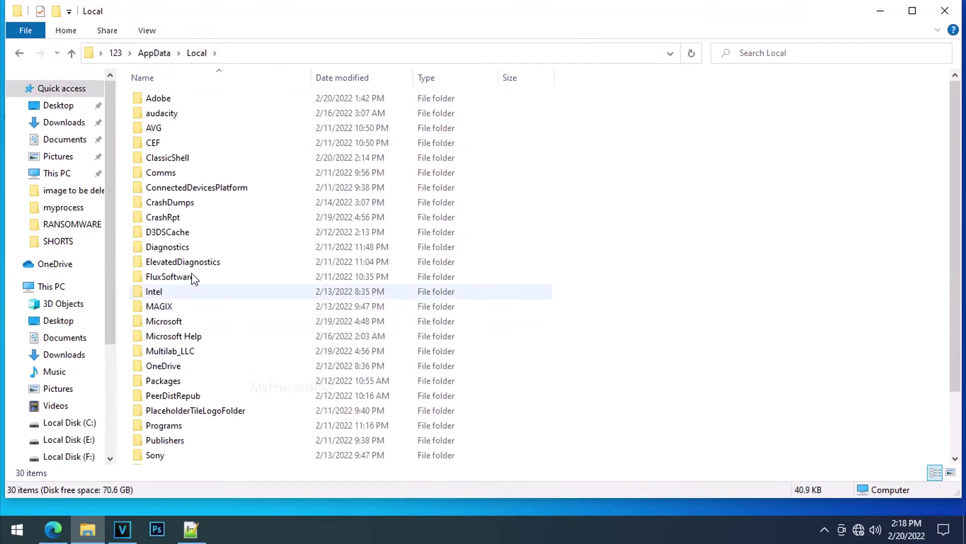
{"action": "double_click", "coordinate": [171, 381]}
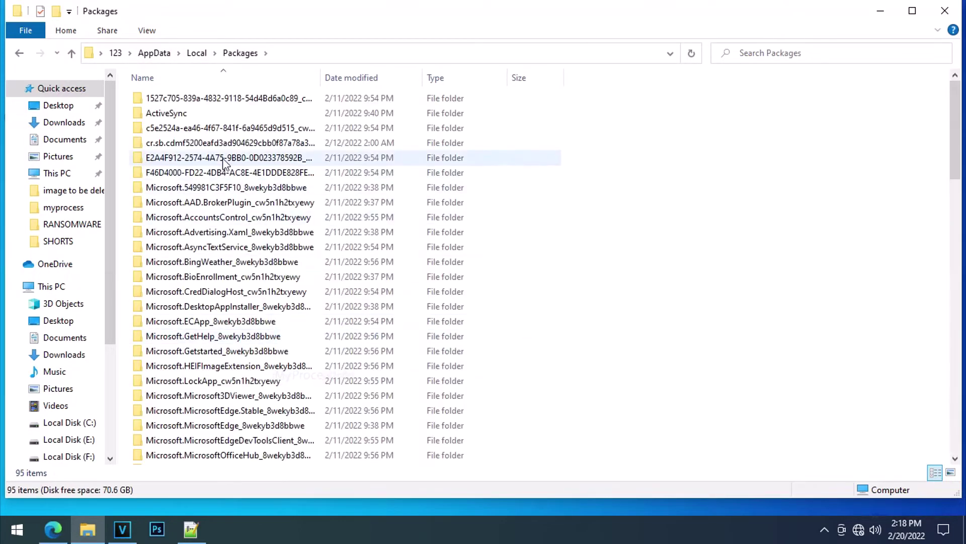
Find and select the Microsoft.MicrosoftEdge_8wekyb3d8bbwe folder in Packages
{"action": "scroll", "coordinate": [322, 157], "scroll_direction": "down", "scroll_amount": 7}
{"action": "left_click", "coordinate": [314, 129]}
{"action": "left_click_drag", "start_coordinate": [324, 79], "coordinate": [411, 79]}
{"action": "scroll", "coordinate": [277, 201], "scroll_direction": "up", "scroll_amount": 2}
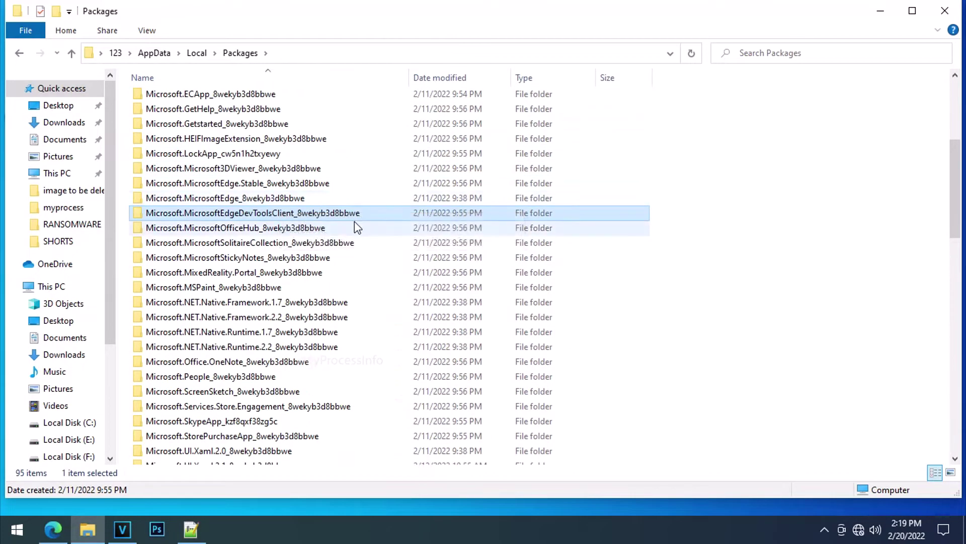
{"action": "left_click", "coordinate": [242, 198]}
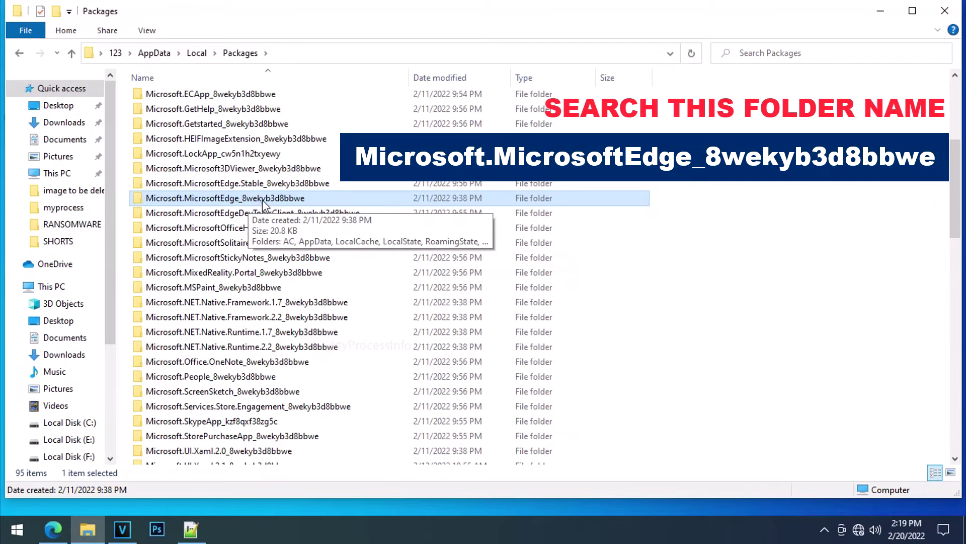
Open Microsoft.MicrosoftEdge_8wekyb3d8bbwe and delete all eight of its subfolders
{"action": "double_click", "coordinate": [304, 199]}
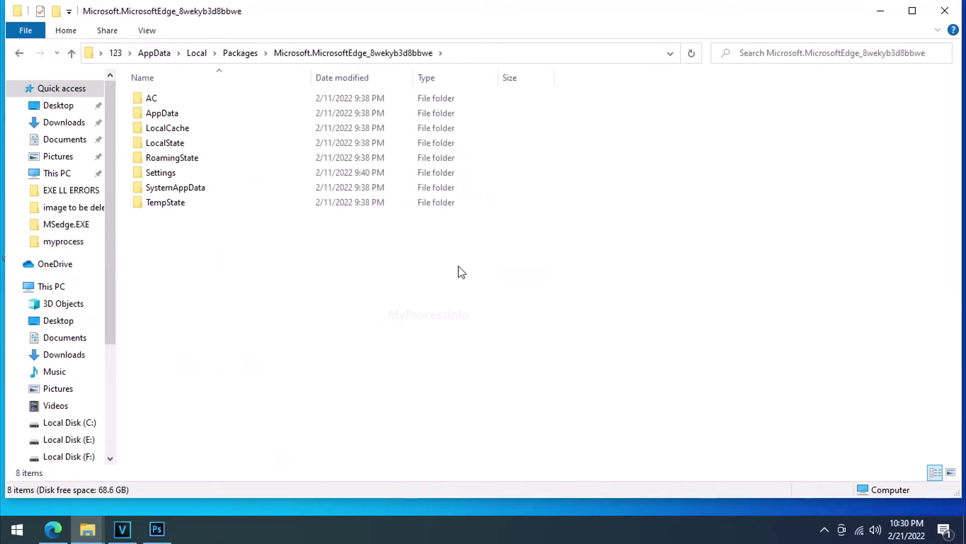
{"action": "left_click_drag", "start_coordinate": [459, 267], "coordinate": [128, 93]}
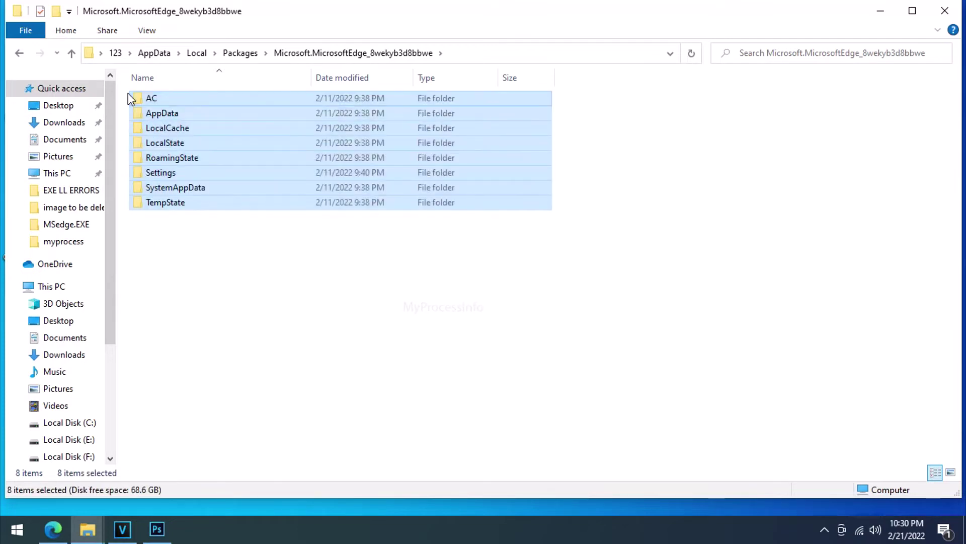
{"action": "left_click_drag", "start_coordinate": [500, 247], "coordinate": [121, 89]}
{"action": "right_click", "coordinate": [222, 151]}
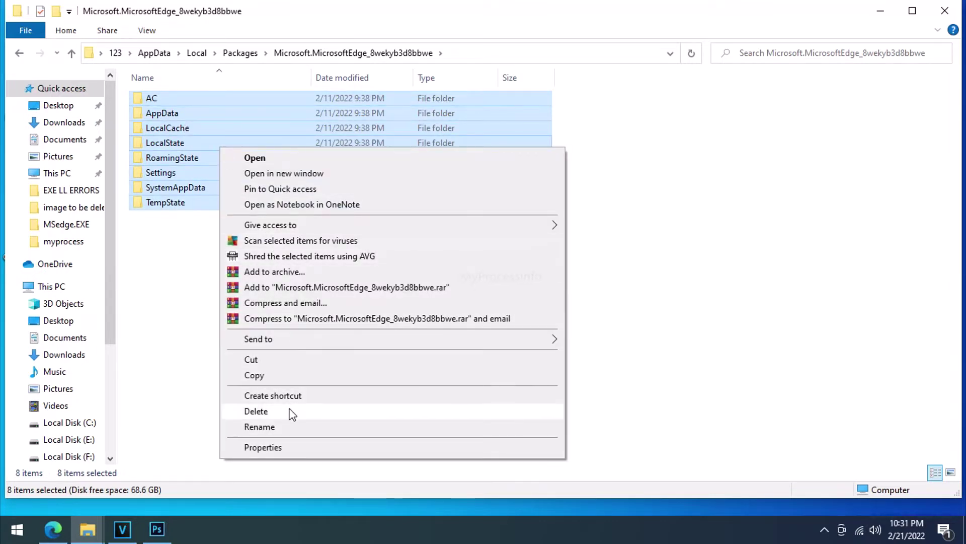
{"action": "left_click", "coordinate": [261, 412]}
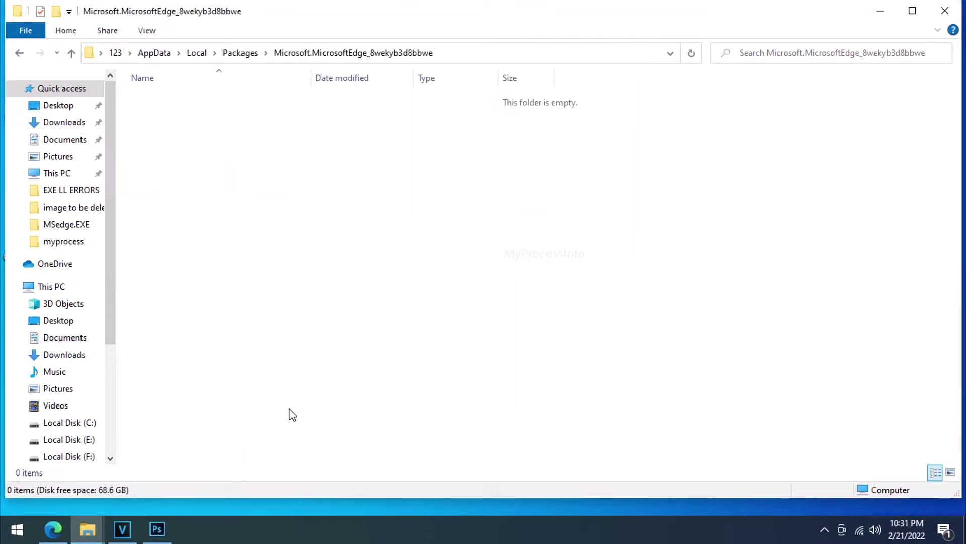
Close the emptied package folder and launch Windows PowerShell via a Start search
{"action": "left_click", "coordinate": [946, 11]}
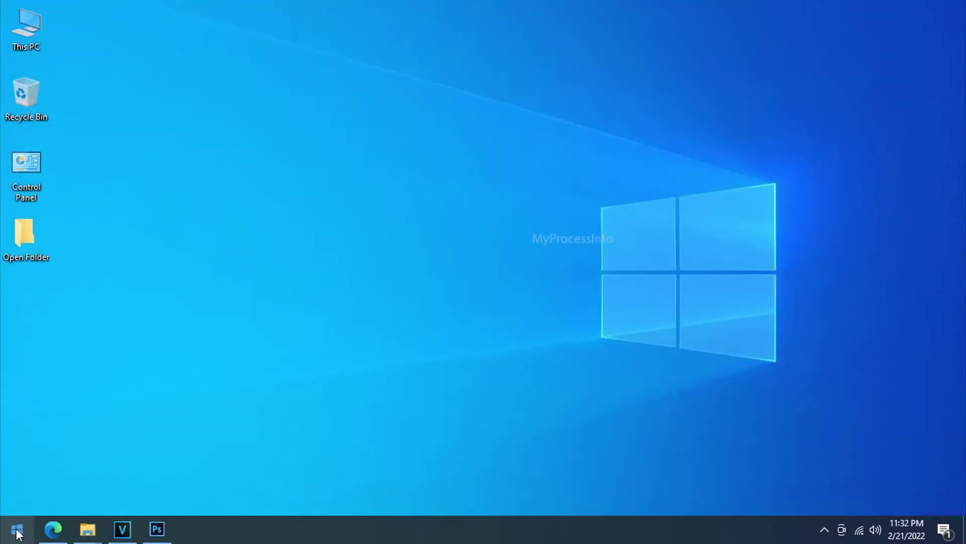
{"action": "left_click", "coordinate": [16, 529]}
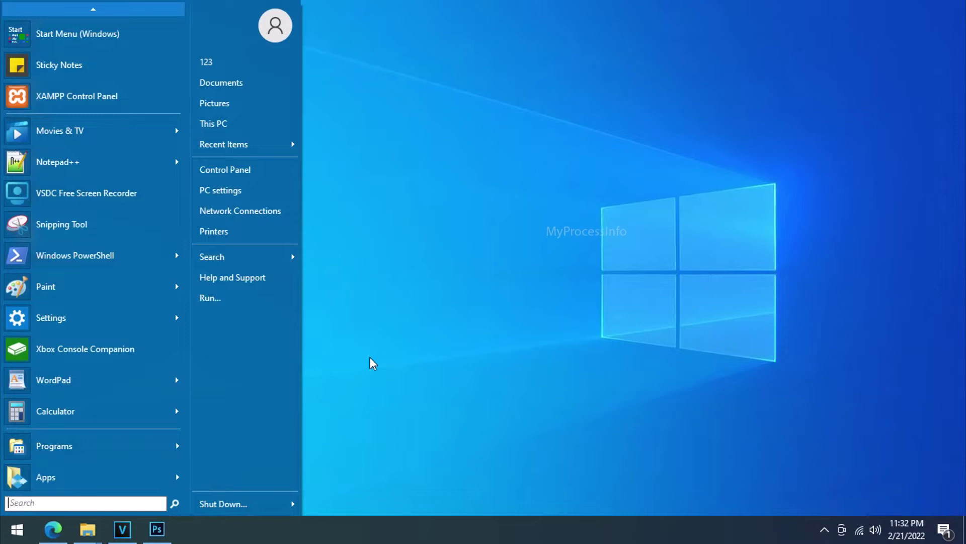
{"action": "type", "text": "WINDOWS"}
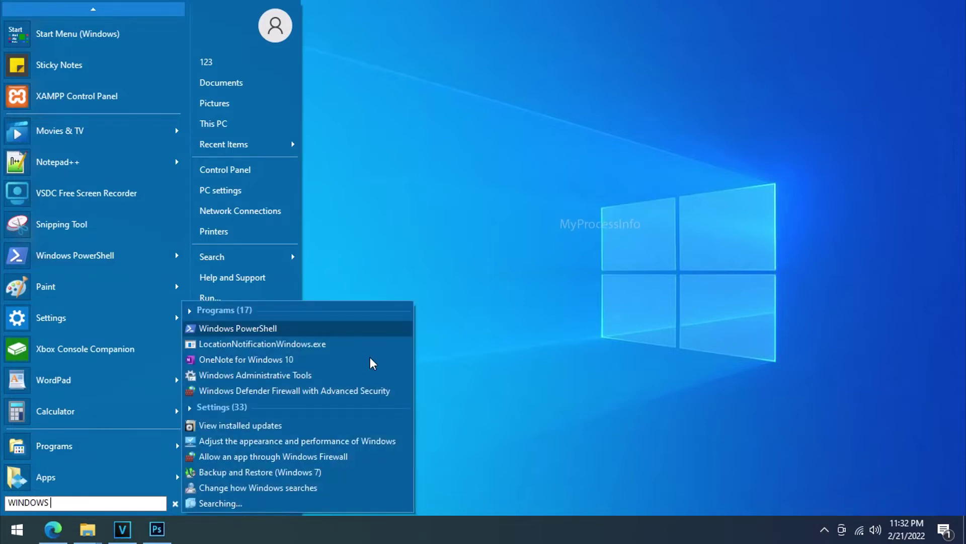
{"action": "type", "text": " POWER"}
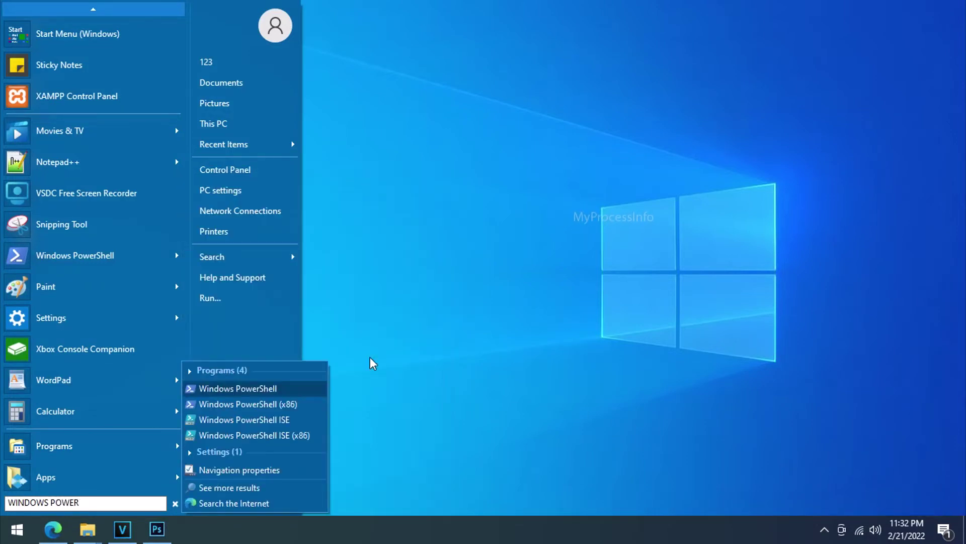
{"action": "type", "text": " SHELL"}
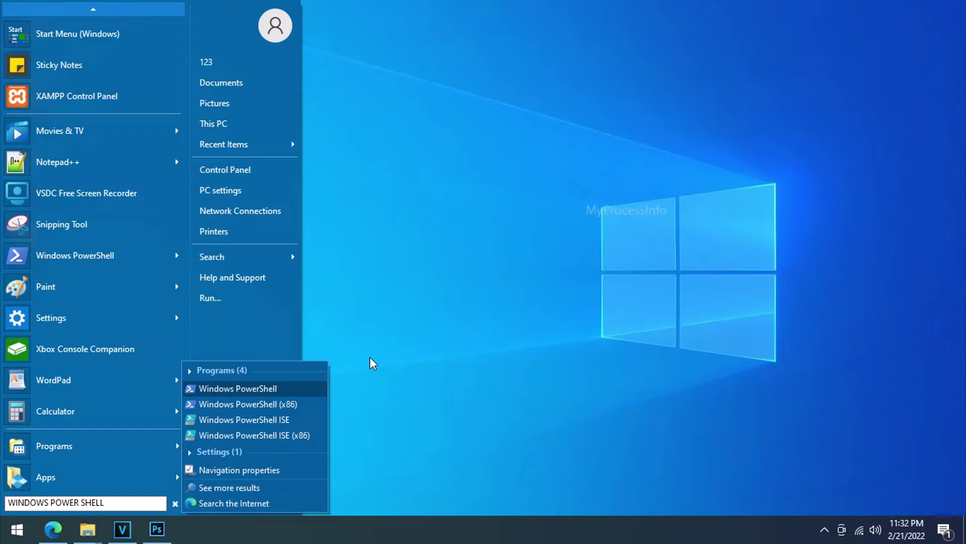
{"action": "left_click", "coordinate": [251, 388]}
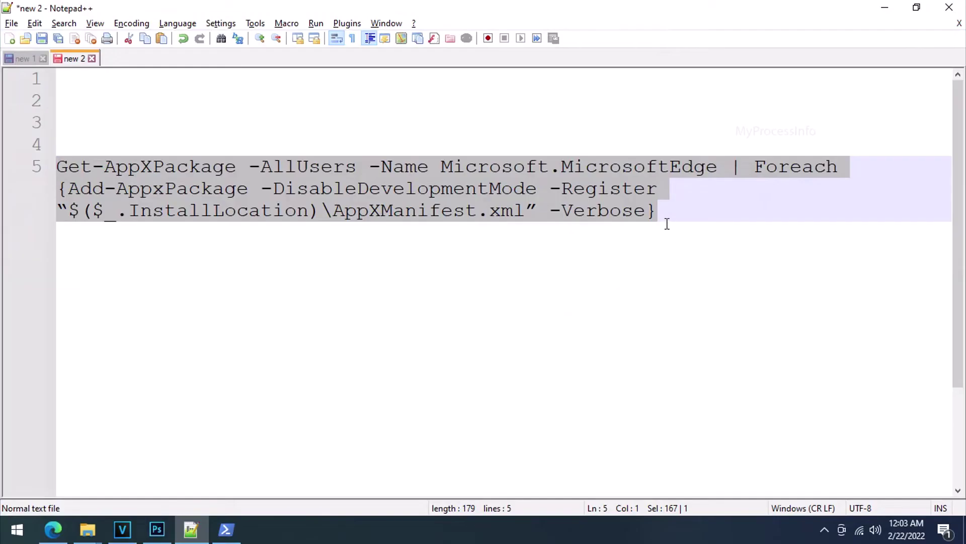
Copy the Get-AppXPackage Edge re-registration command into PowerShell, run it, then exit the console
{"action": "left_click_drag", "start_coordinate": [666, 220], "coordinate": [58, 166]}
{"action": "right_click", "coordinate": [195, 170]}
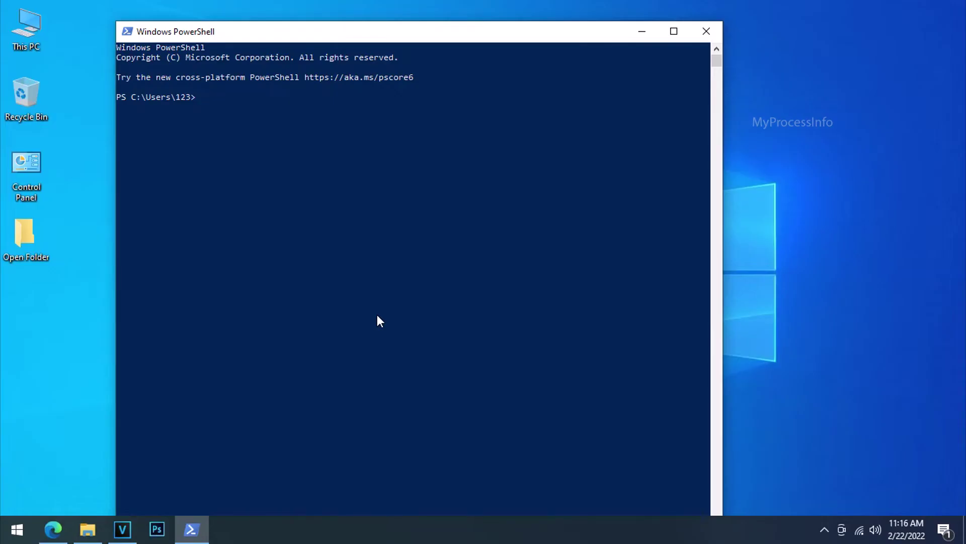
{"action": "right_click", "coordinate": [380, 321]}
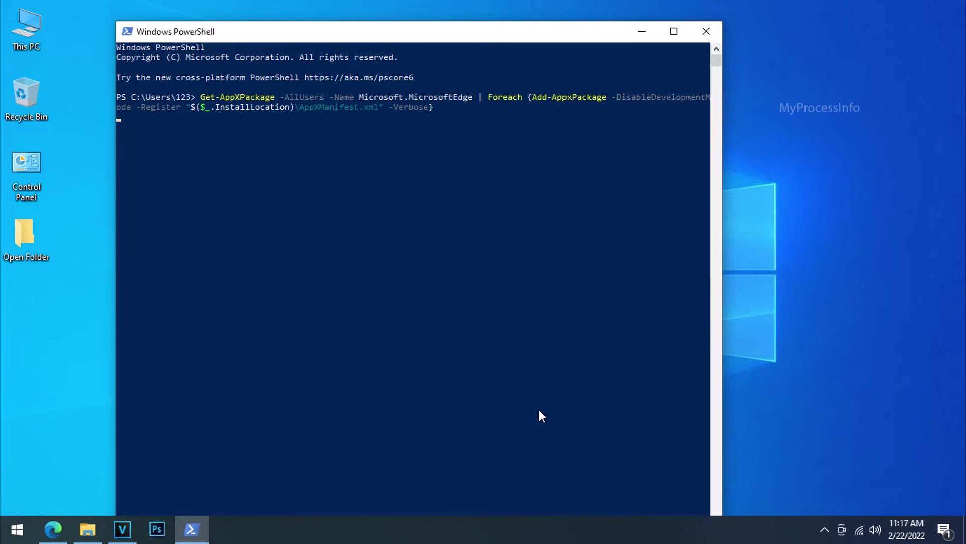
{"action": "key", "text": "Return"}
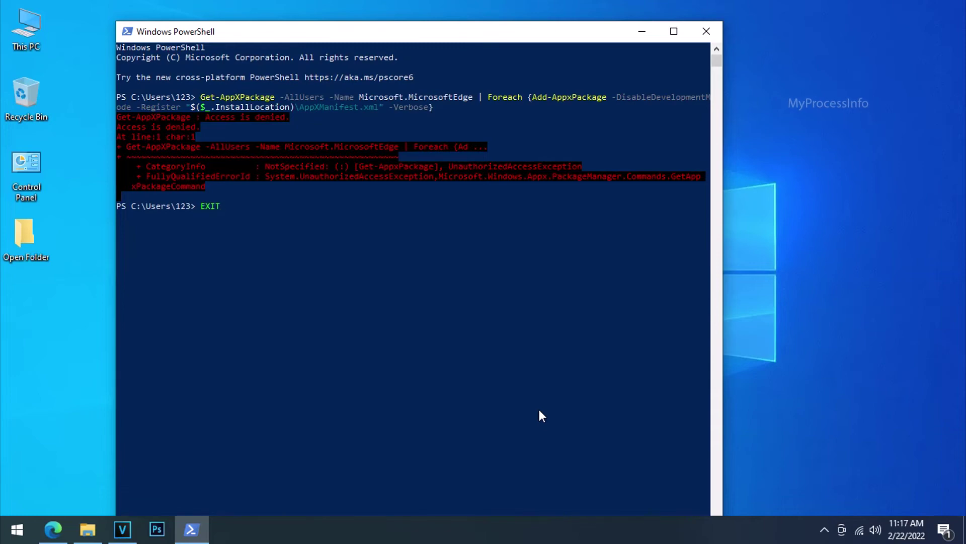
{"action": "key", "text": "Return"}
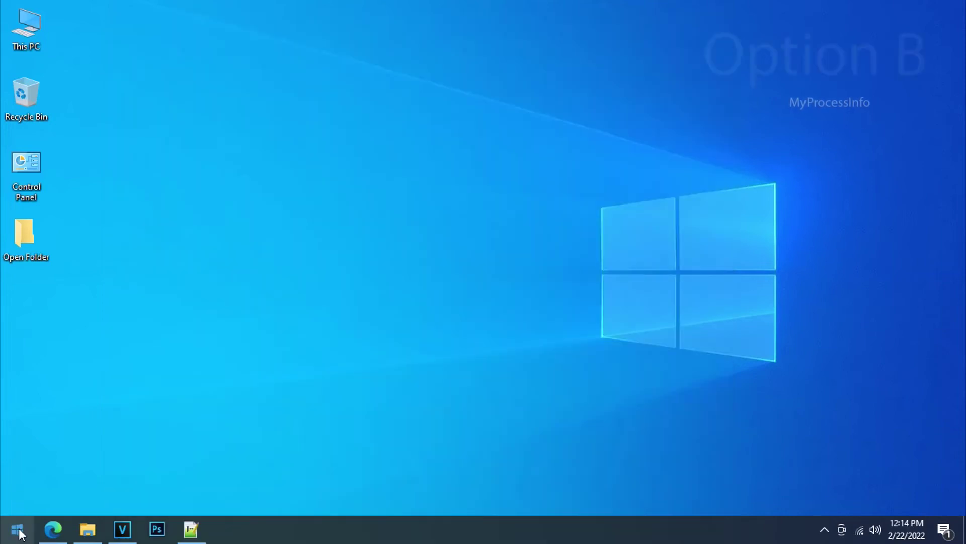
{"action": "left_click", "coordinate": [17, 529]}
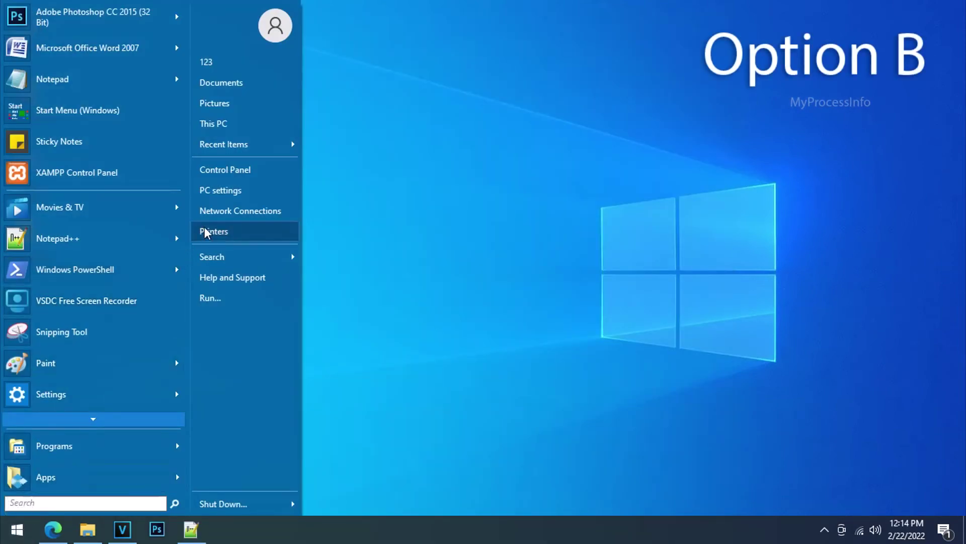
In Settings > Apps & features, scroll to Microsoft Edge 98.0.1108.56 and choose Modify
{"action": "left_click", "coordinate": [219, 192]}
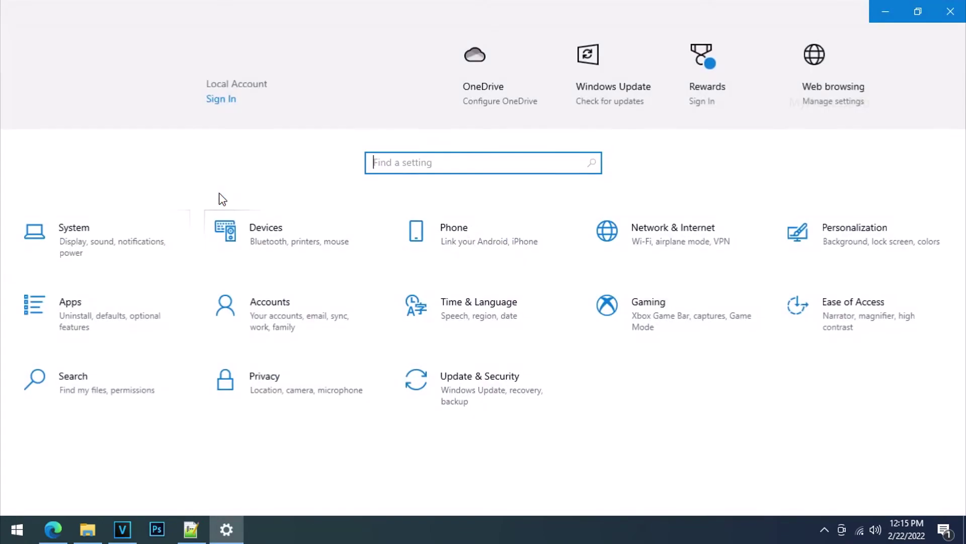
{"action": "left_click", "coordinate": [73, 315]}
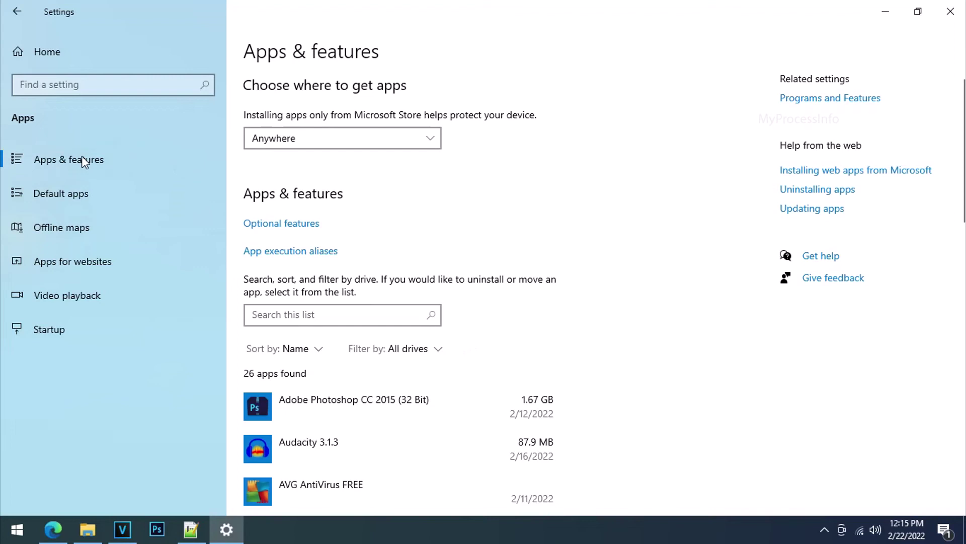
{"action": "scroll", "coordinate": [428, 405], "scroll_direction": "down", "scroll_amount": 5}
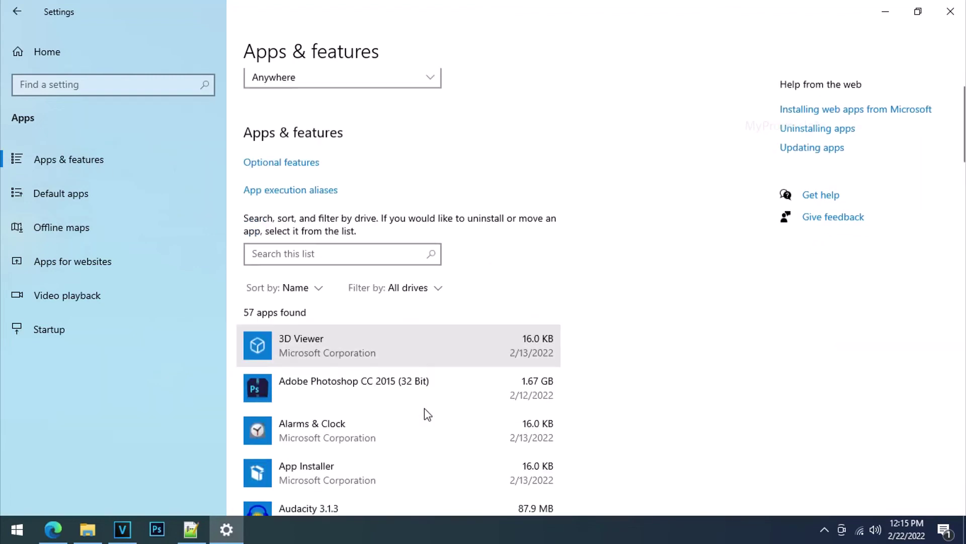
{"action": "scroll", "coordinate": [430, 404], "scroll_direction": "down", "scroll_amount": 3}
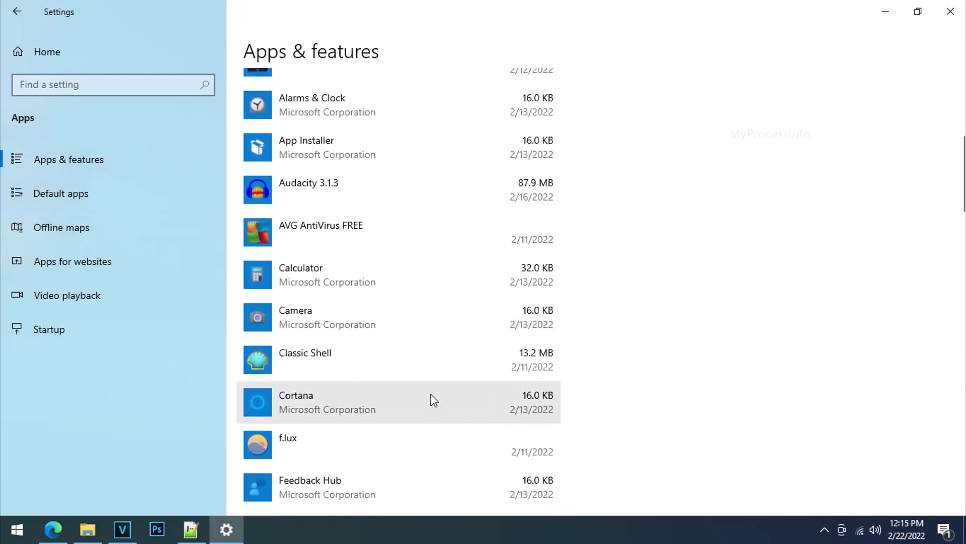
{"action": "scroll", "coordinate": [433, 401], "scroll_direction": "down", "scroll_amount": 1}
{"action": "scroll", "coordinate": [433, 400], "scroll_direction": "down", "scroll_amount": 7}
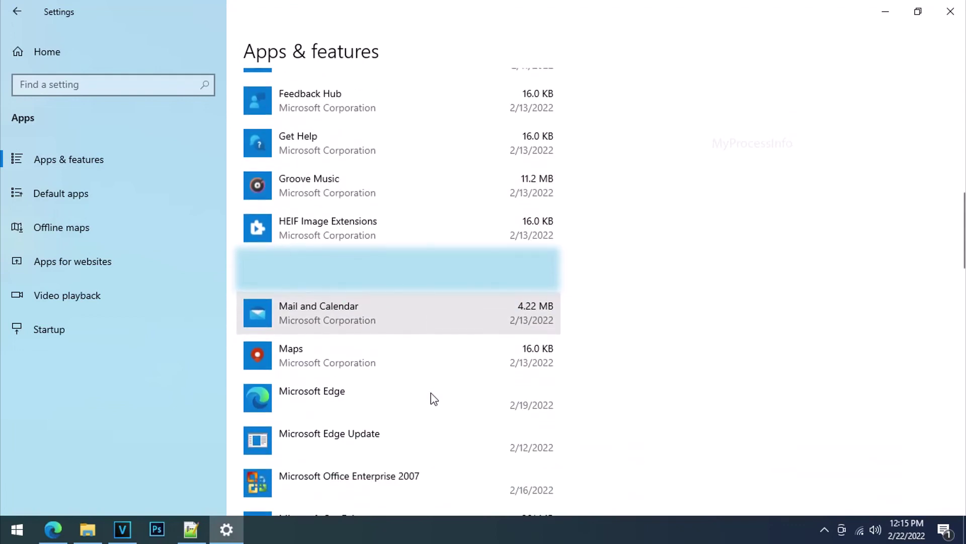
{"action": "left_click", "coordinate": [373, 322]}
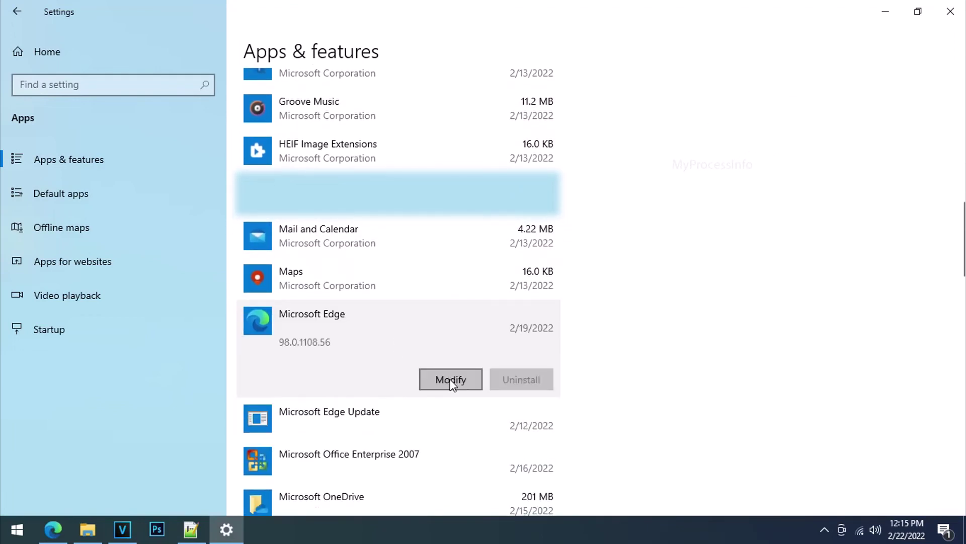
{"action": "left_click", "coordinate": [315, 357]}
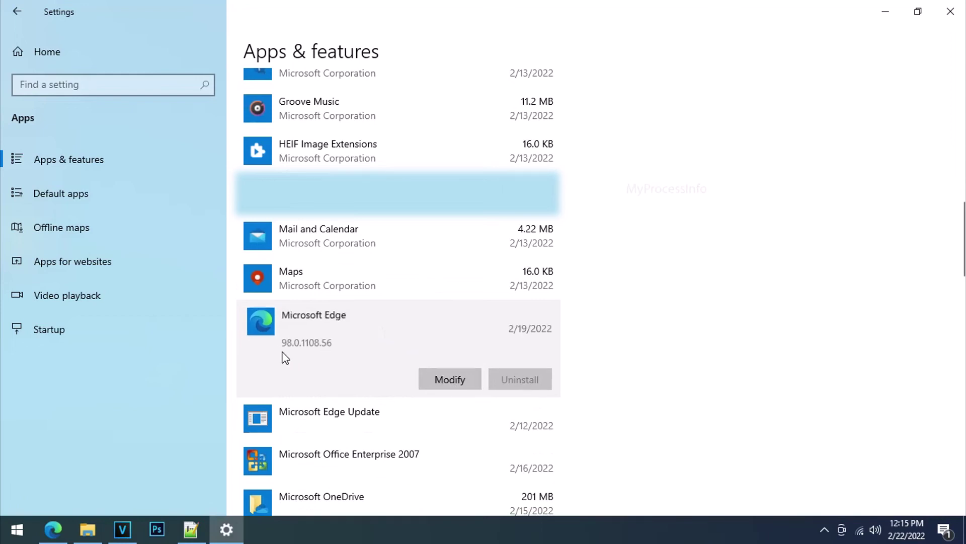
{"action": "left_click", "coordinate": [451, 380]}
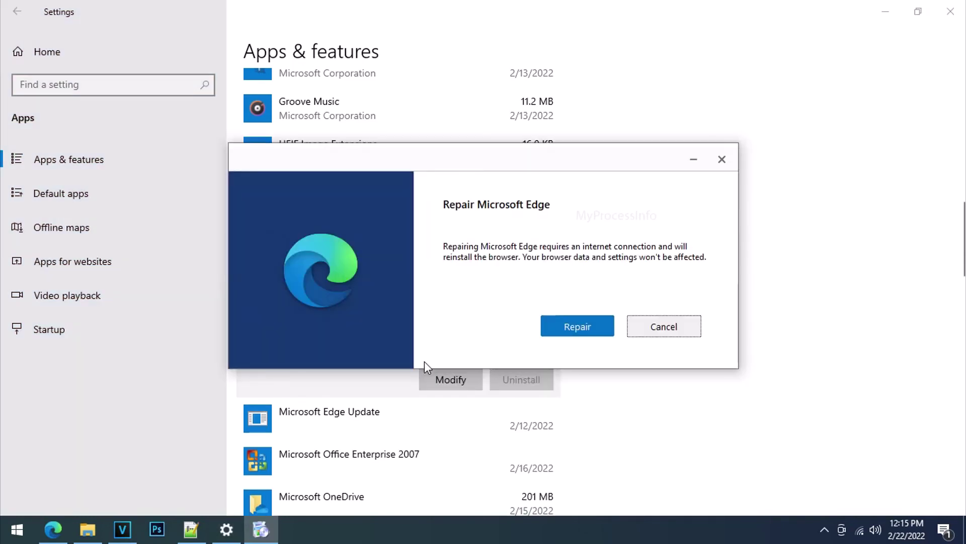
Confirm Repair for Microsoft Edge, then close Settings once the reinstall finishes
{"action": "left_click", "coordinate": [562, 331]}
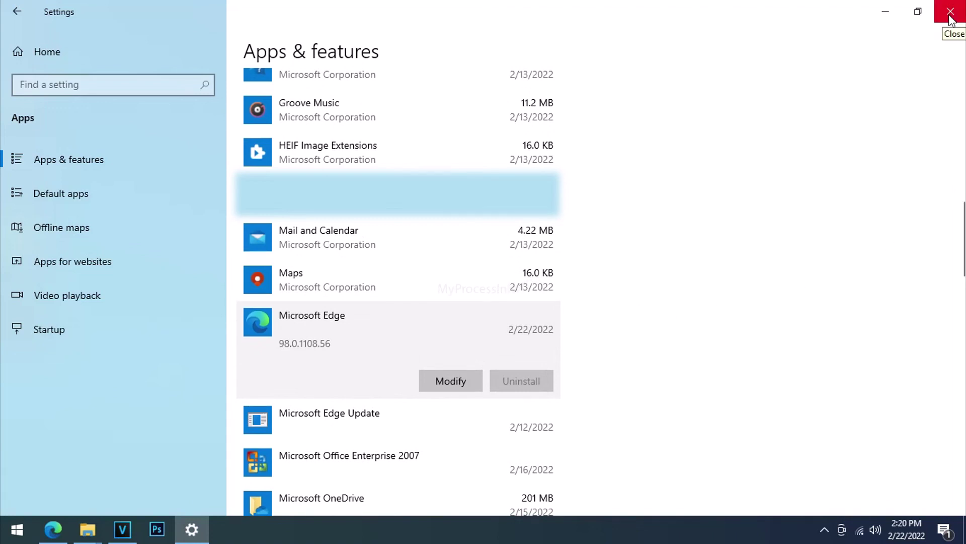
{"action": "left_click", "coordinate": [474, 317]}
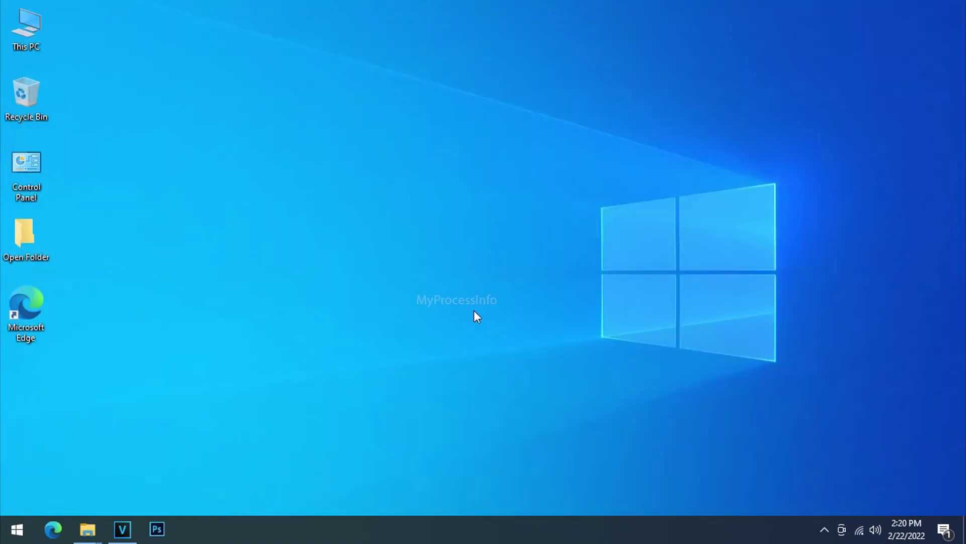
Launch Microsoft Edge from the taskbar and verify it opens to a New tab
{"action": "left_click", "coordinate": [50, 531]}
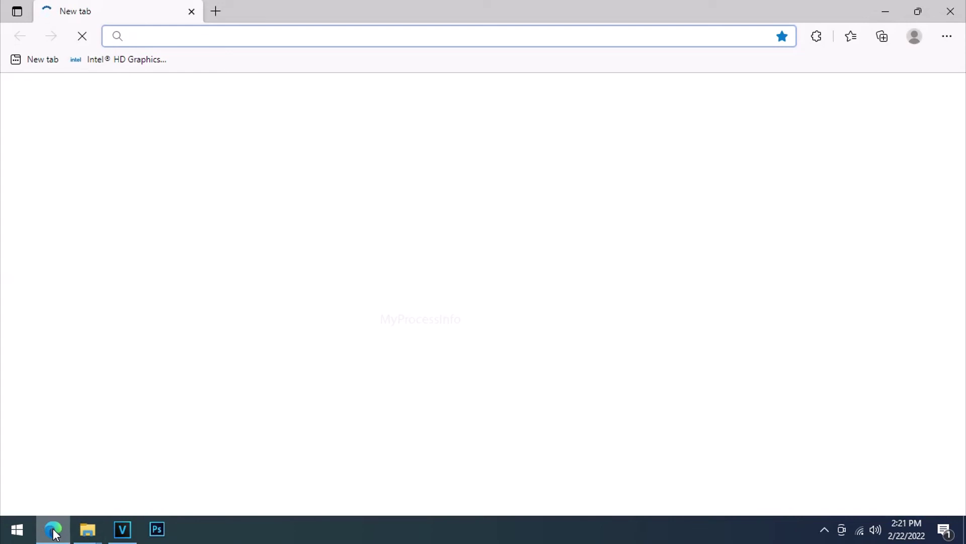